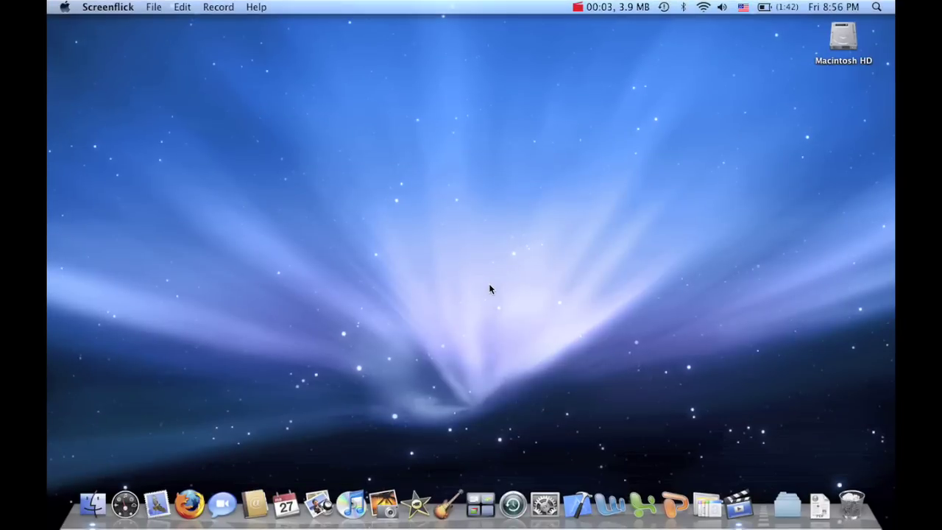
# Step: Make Finder active on the desktop and launch iMovie '09 from the Dock
pyautogui.click(490, 289)
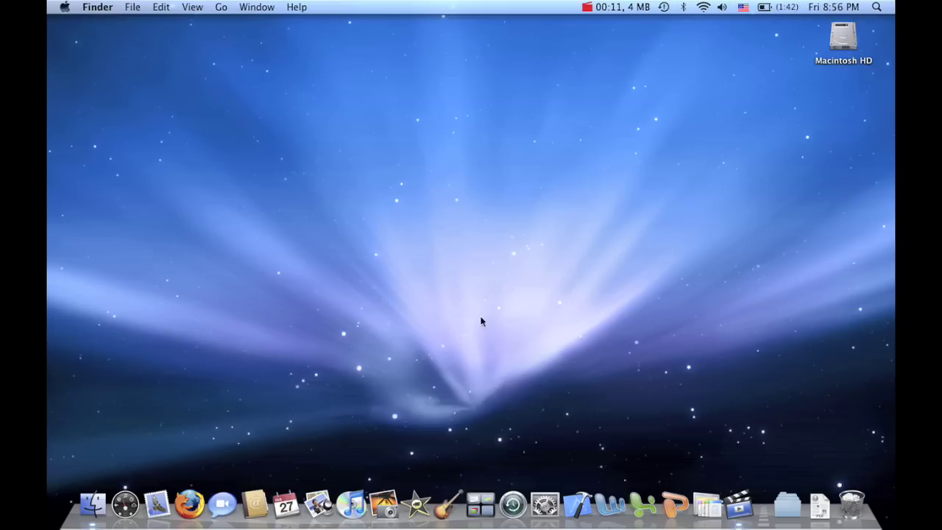
pyautogui.click(411, 504)
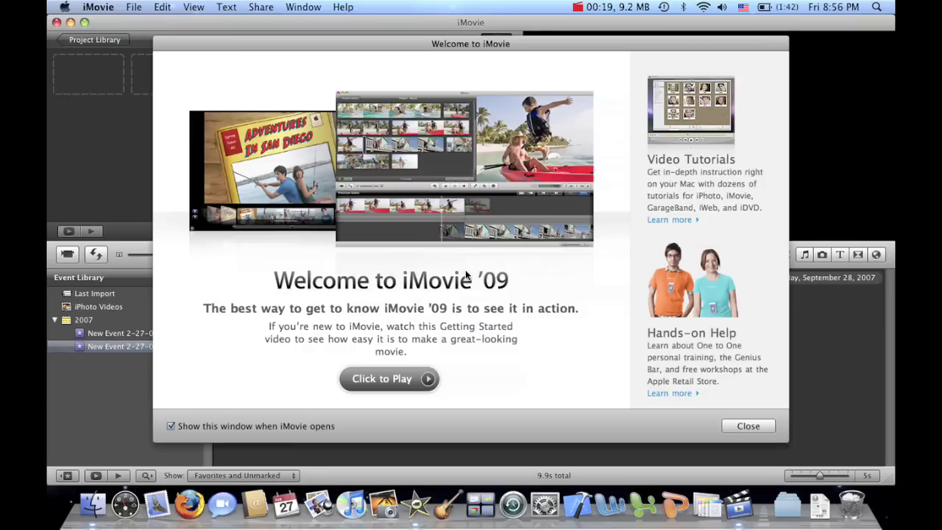
# Step: Close the Welcome to iMovie '09 window to reveal the skate clip in New Event 2-27-09 1
pyautogui.click(748, 426)
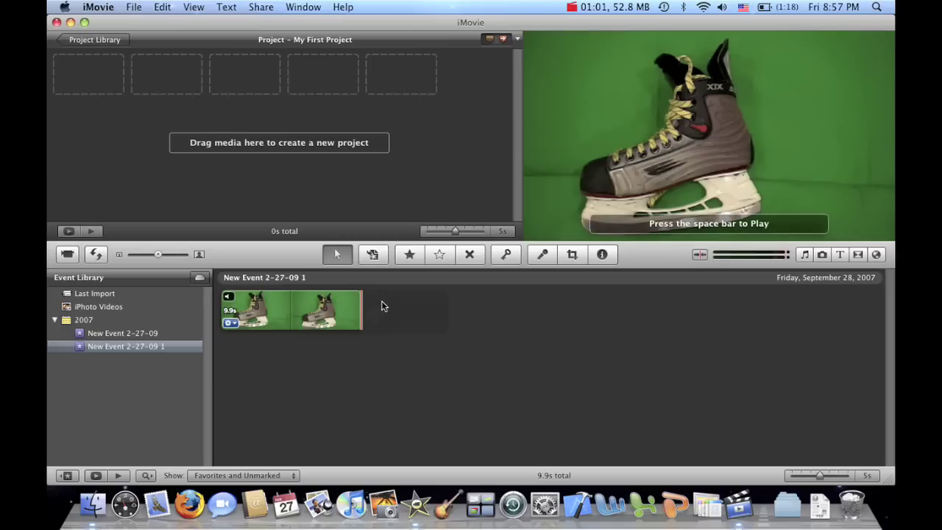
pyautogui.click(110, 7)
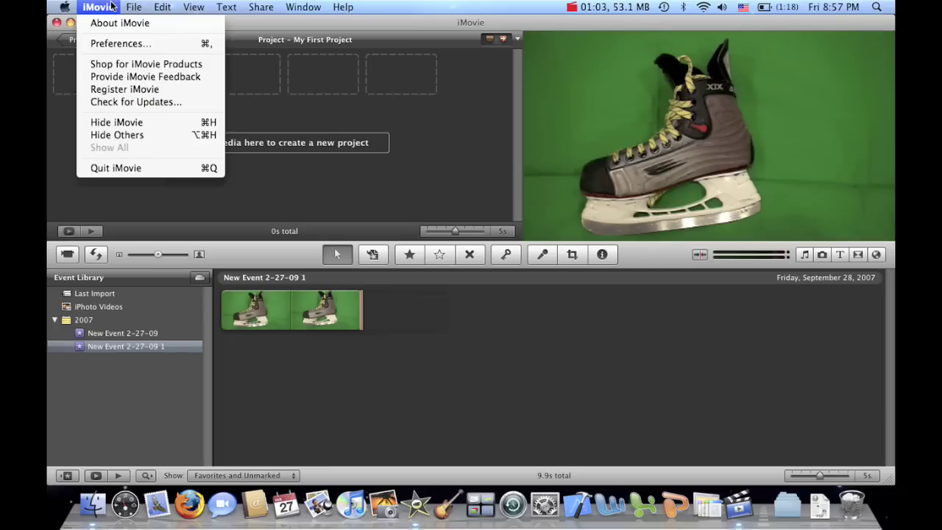
# Step: Check Show Advanced Tools in iMovie Preferences, then close the Preferences window
pyautogui.click(118, 43)
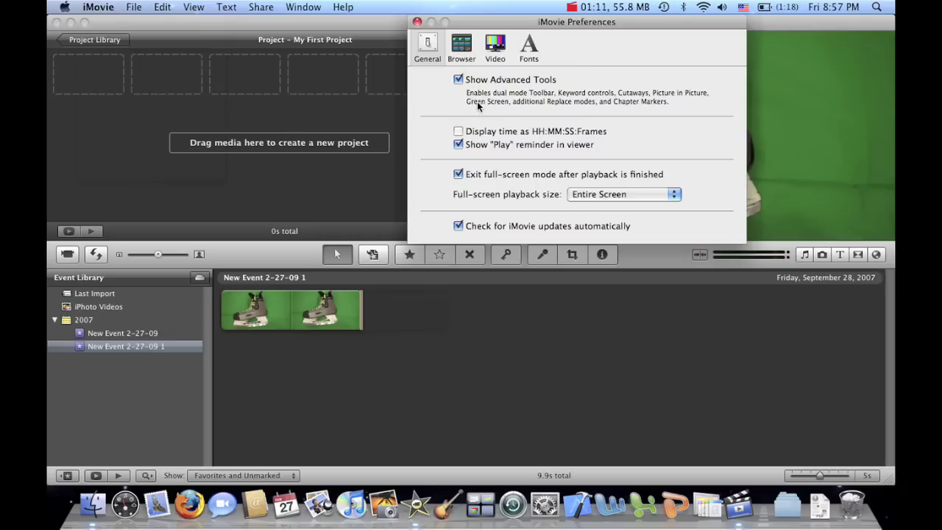
pyautogui.click(417, 24)
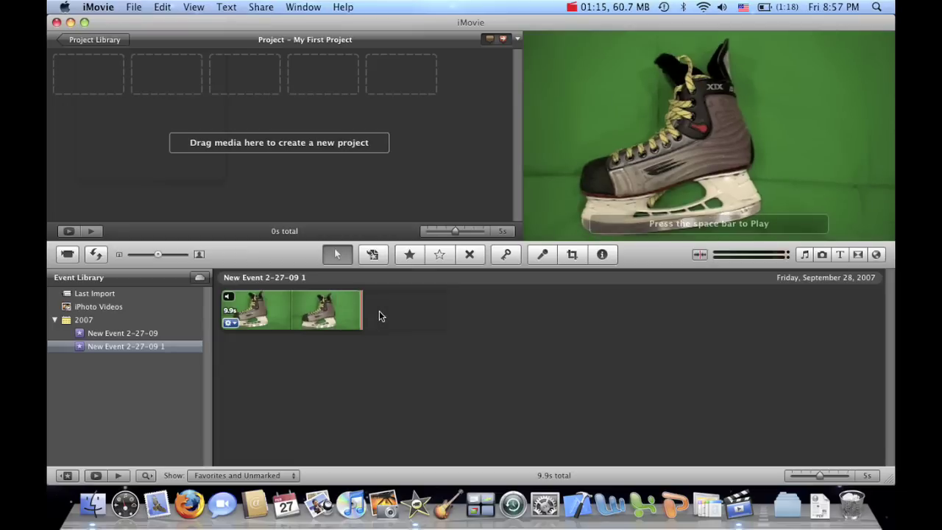
pyautogui.moveTo(223, 318)
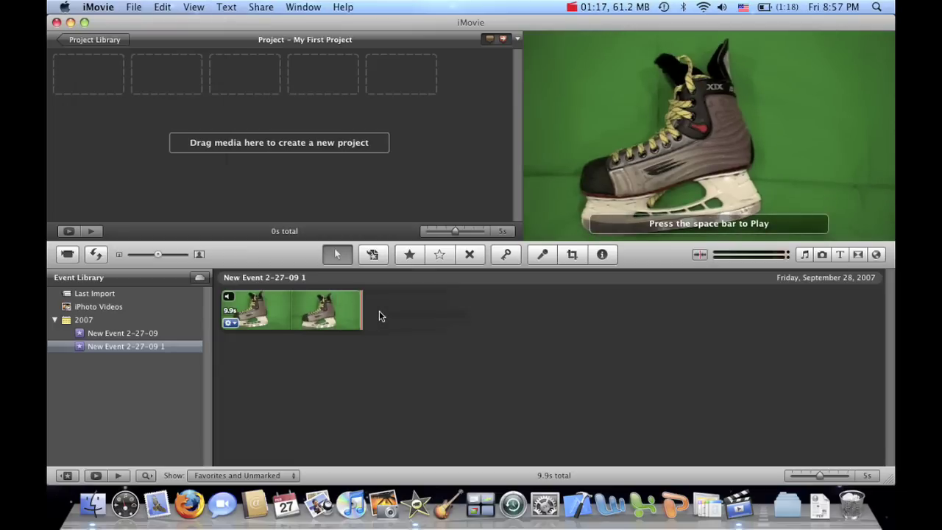
pyautogui.press('space')
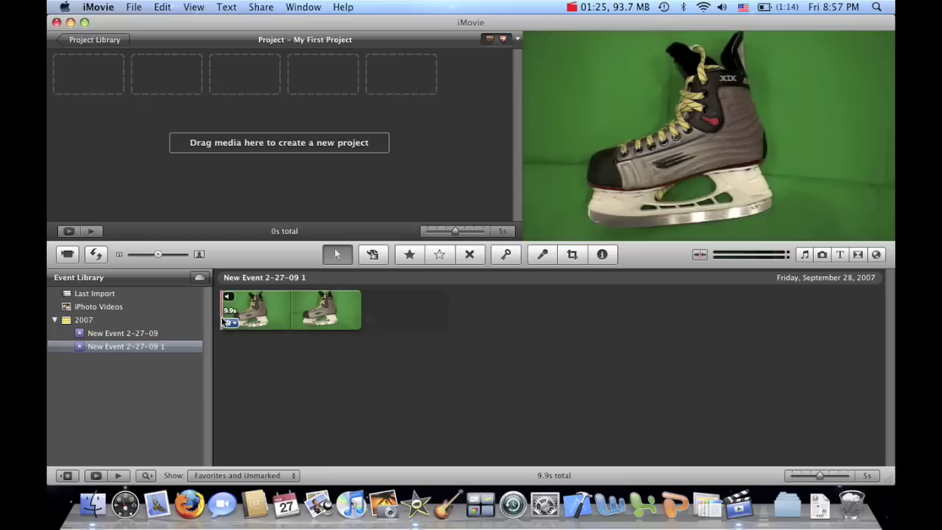
# Step: Mute the skate clip by setting its audio volume to 0% in Audio Adjustments
pyautogui.moveTo(223, 322); pyautogui.dragTo(415, 324)
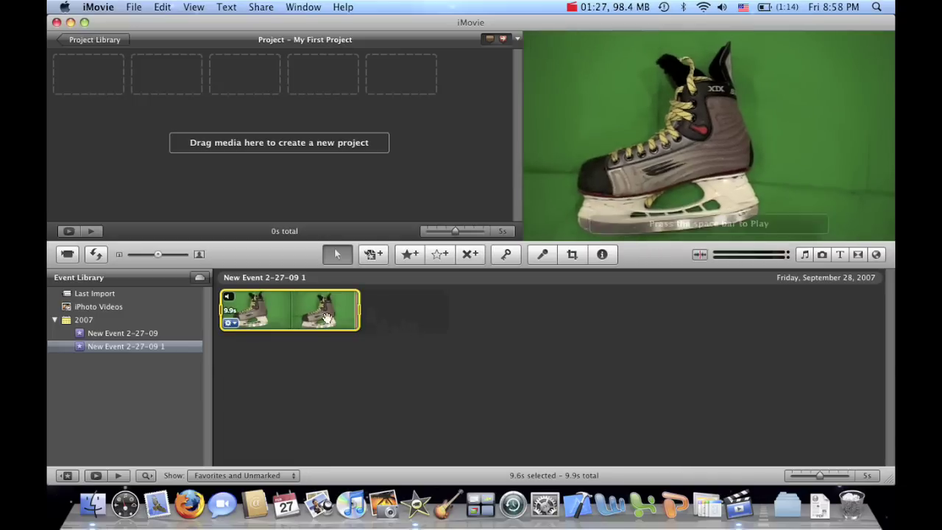
pyautogui.click(229, 323)
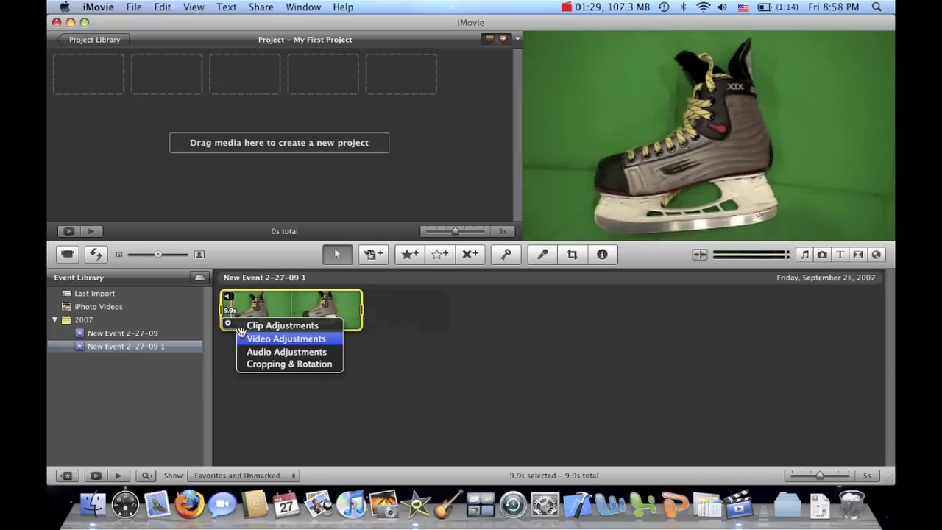
pyautogui.click(283, 352)
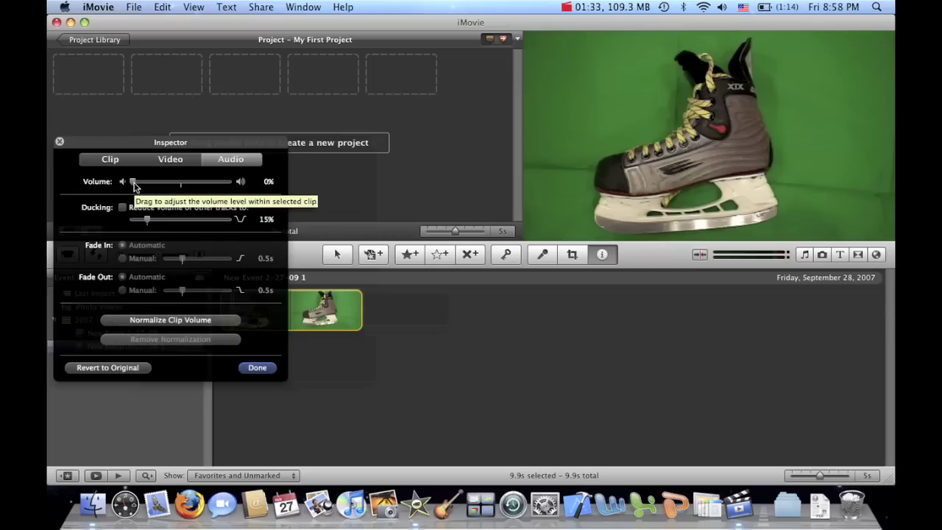
pyautogui.click(257, 367)
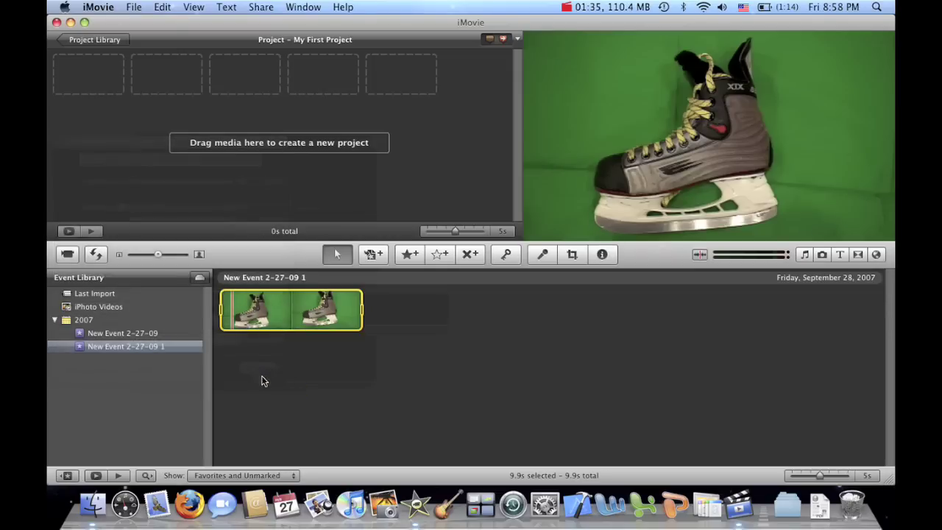
pyautogui.click(360, 376)
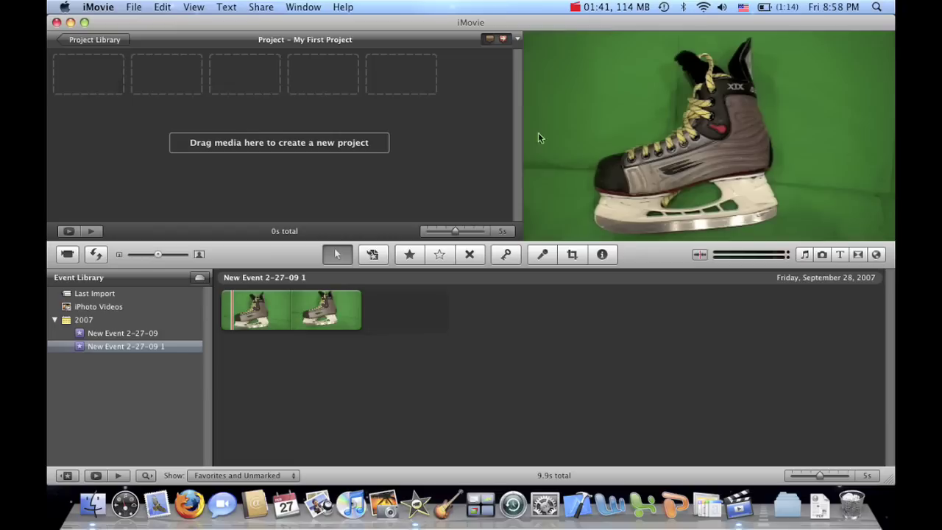
# Step: Add the glass shelf photo from iPhoto's Last Import to My First Project and preview it
pyautogui.click(821, 255)
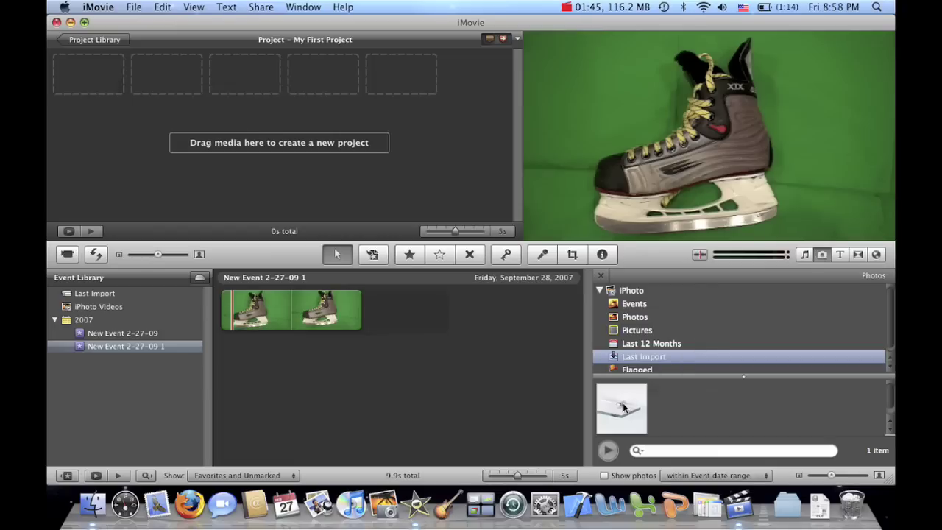
pyautogui.moveTo(623, 407)
pyautogui.mouseDown()
pyautogui.moveTo(189, 123)
pyautogui.moveTo(77, 82)
pyautogui.mouseUp()
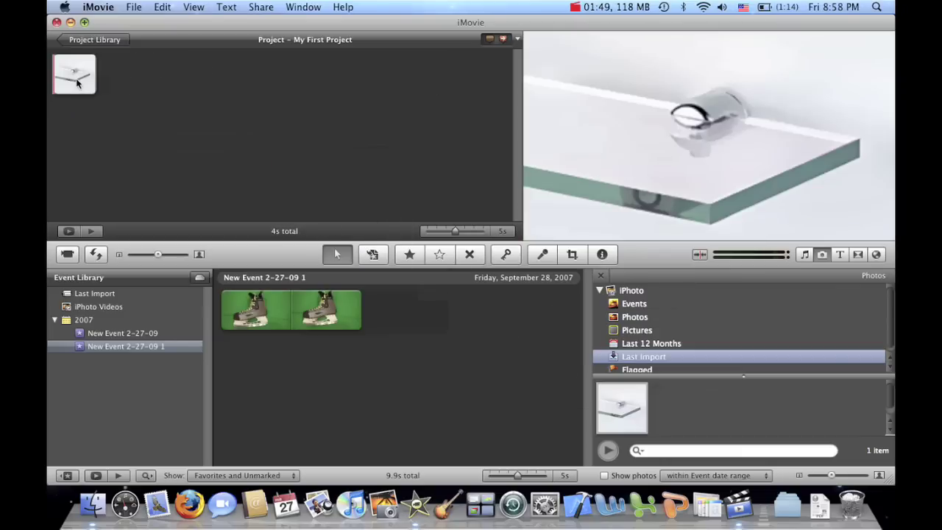
pyautogui.press('space')
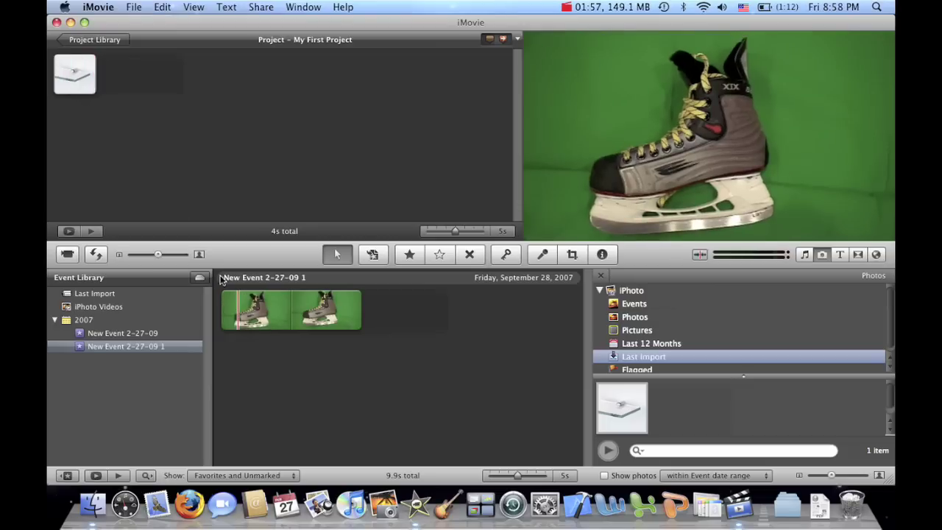
# Step: Set the glass shelf photo clip's duration to 9.9 seconds in the Inspector
pyautogui.click(63, 88)
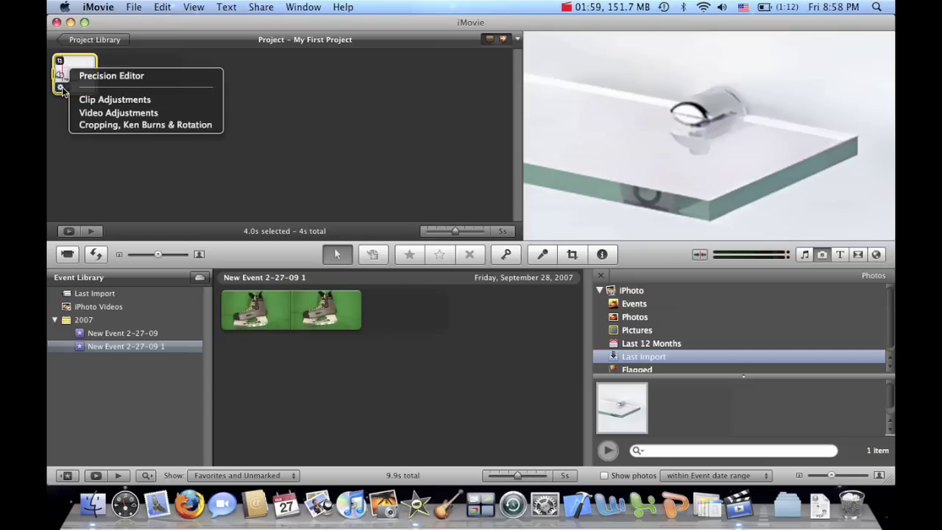
pyautogui.click(113, 99)
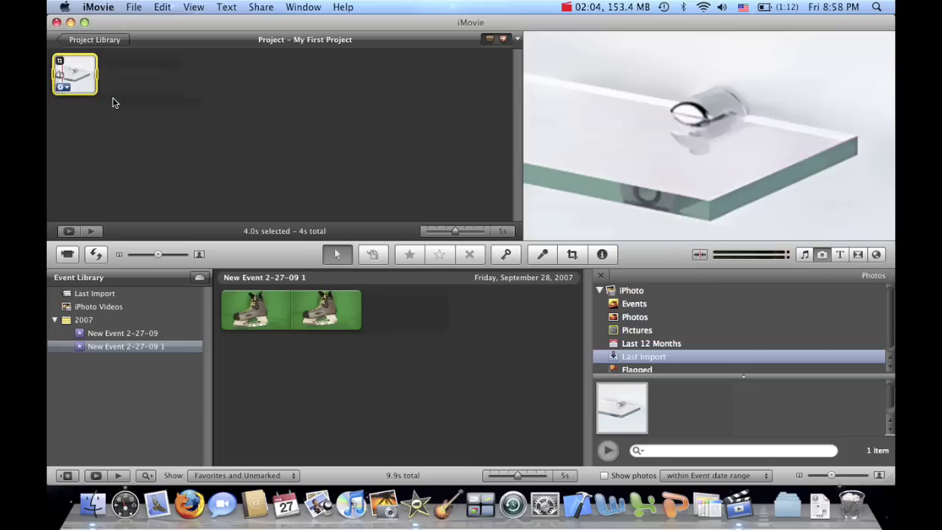
pyautogui.click(152, 182)
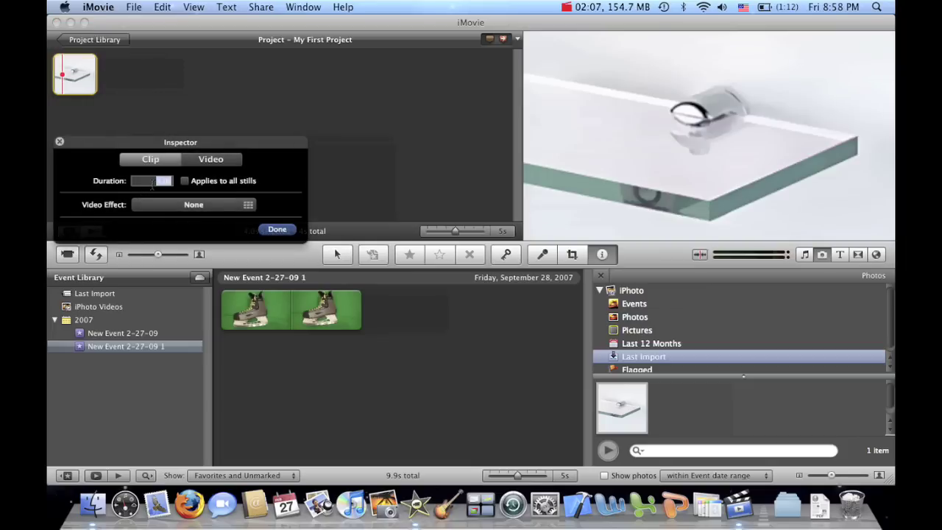
pyautogui.write('9.9')
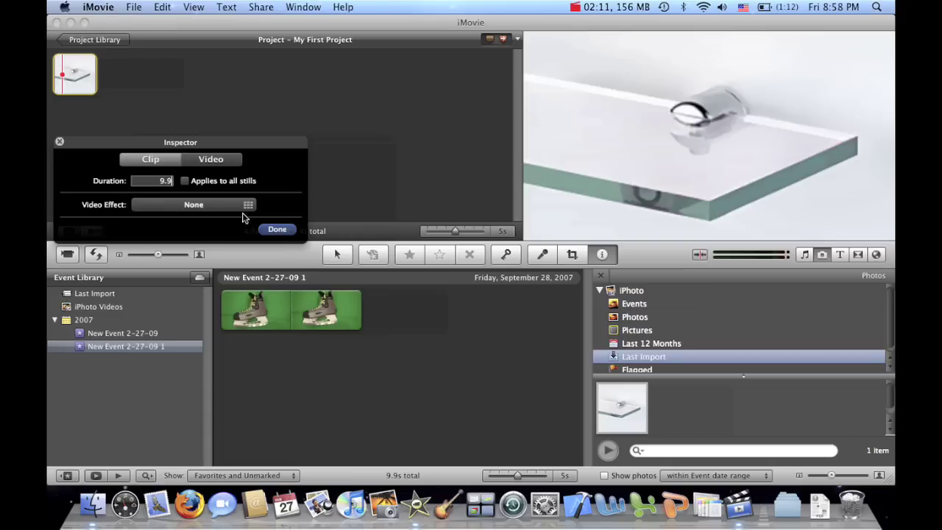
pyautogui.click(272, 228)
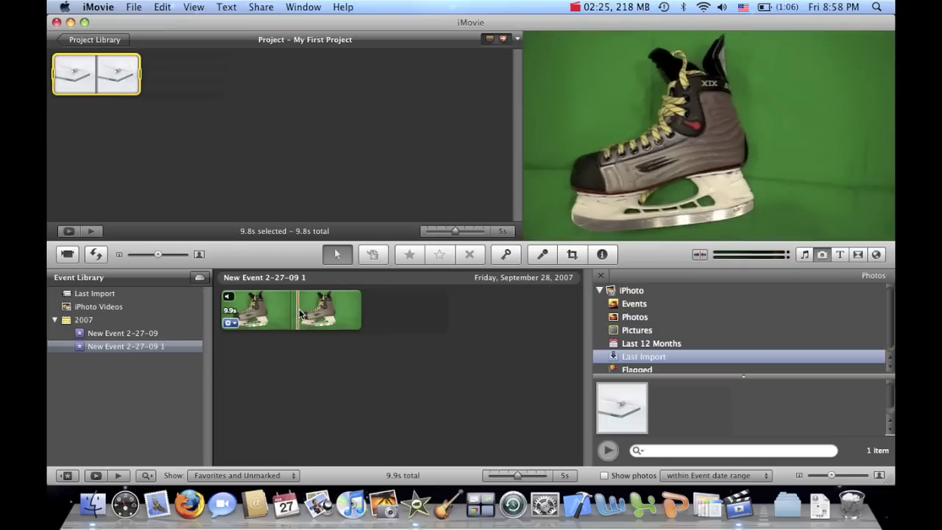
# Step: Select and preview the whole skate clip, then drop it onto the glass shelf photo as green screen
pyautogui.click(365, 309)
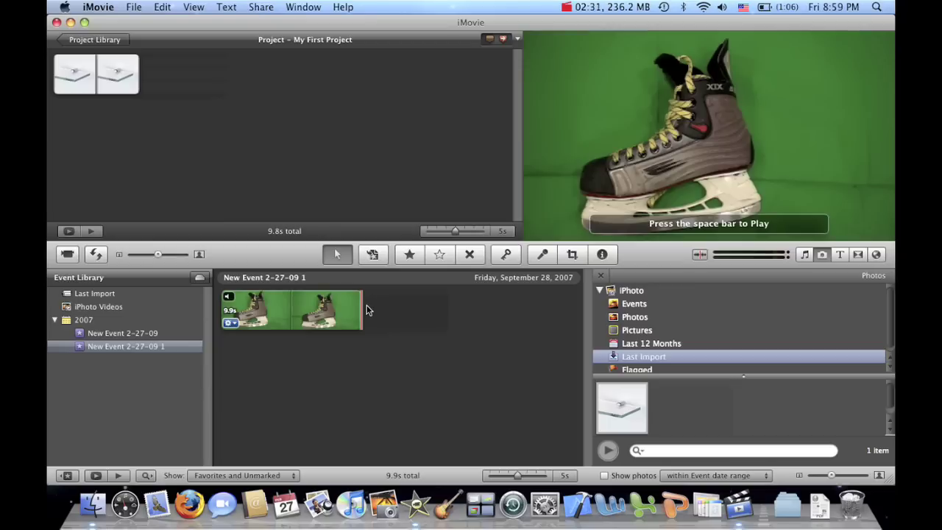
pyautogui.click(103, 74)
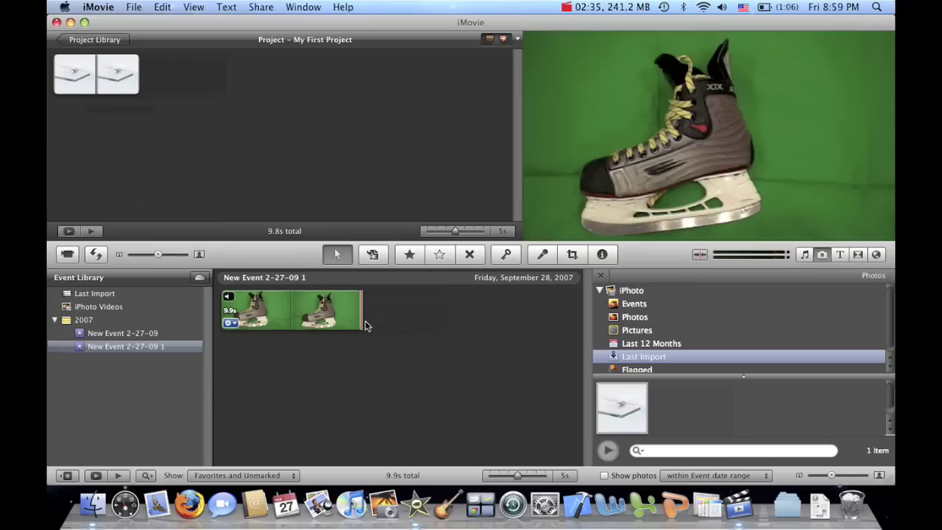
pyautogui.moveTo(366, 326); pyautogui.dragTo(215, 315)
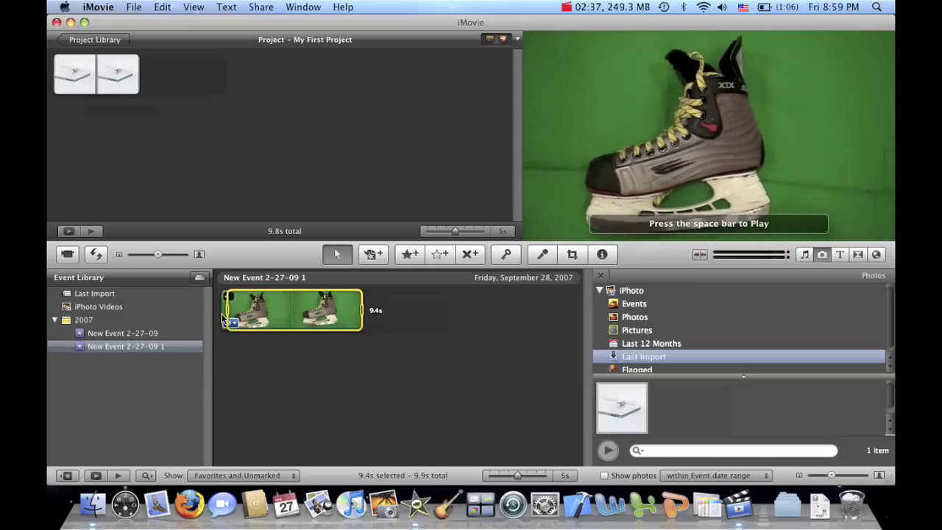
pyautogui.press('space')
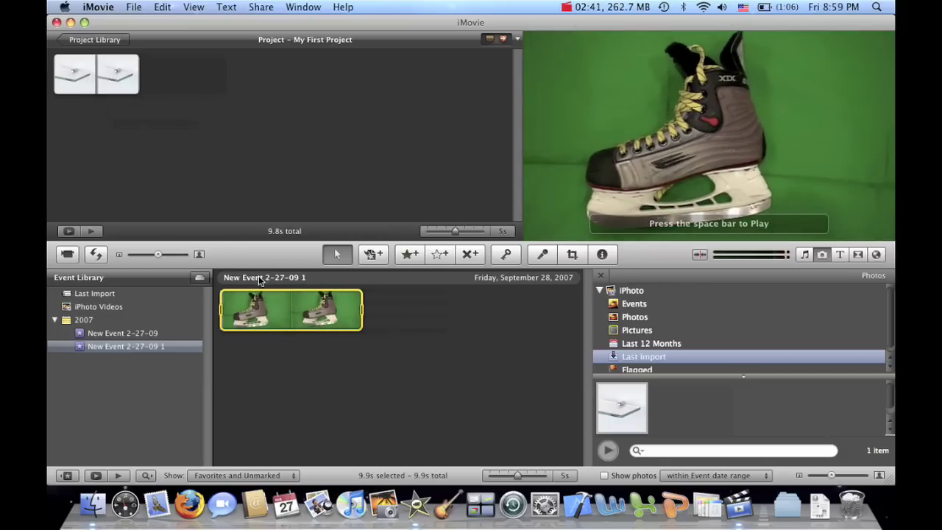
pyautogui.moveTo(264, 308); pyautogui.dragTo(94, 84)
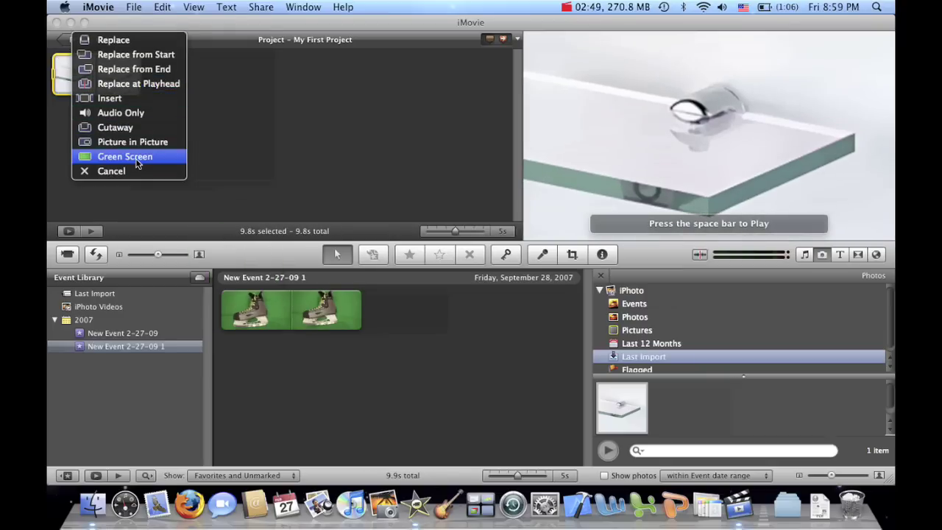
pyautogui.click(125, 157)
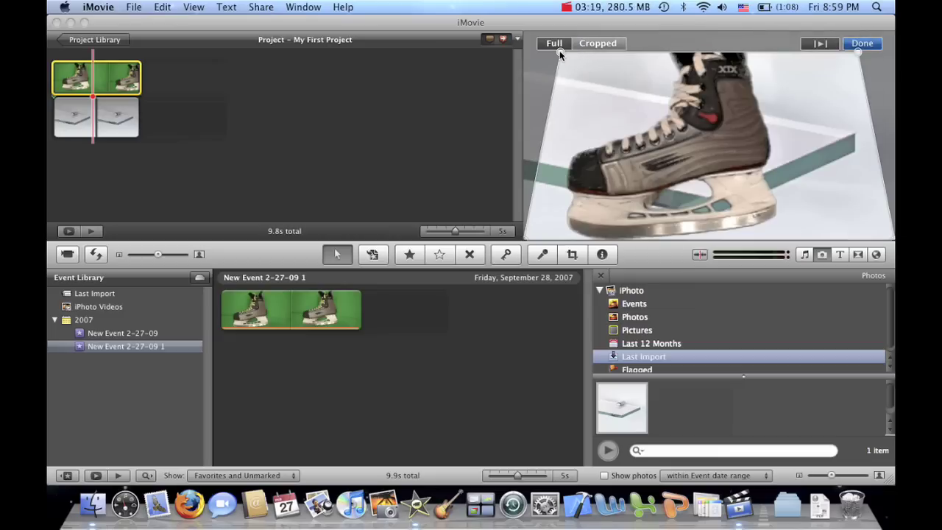
# Step: Crop the green-screen skate layer slightly at its top-left corner and confirm
pyautogui.moveTo(559, 50); pyautogui.dragTo(556, 54)
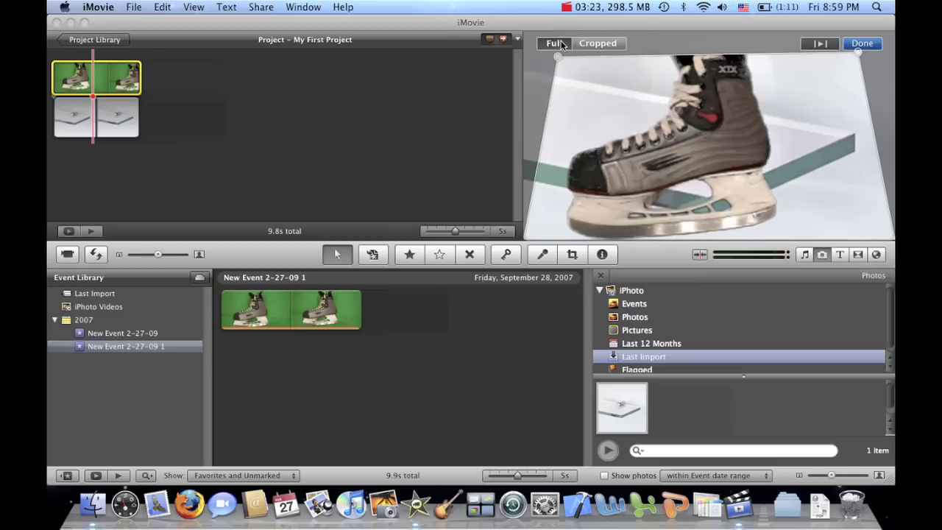
pyautogui.click(863, 44)
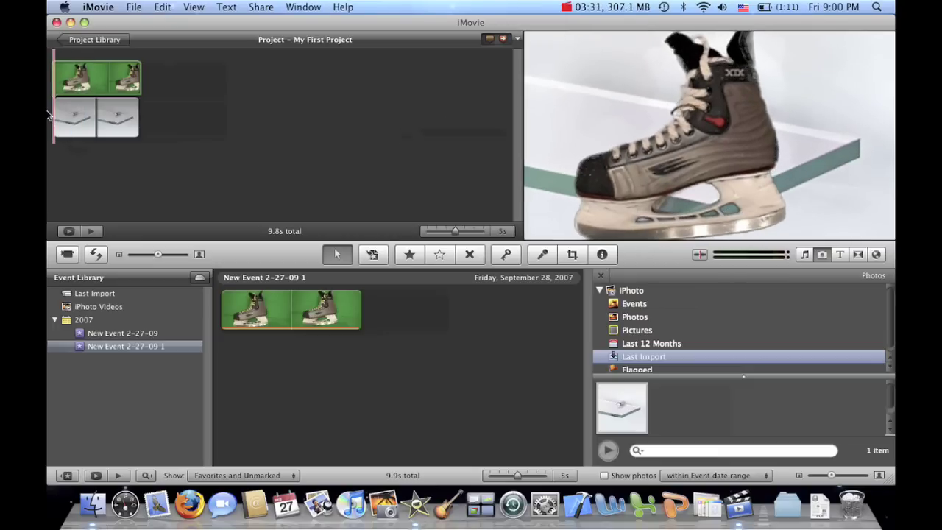
pyautogui.press('space')
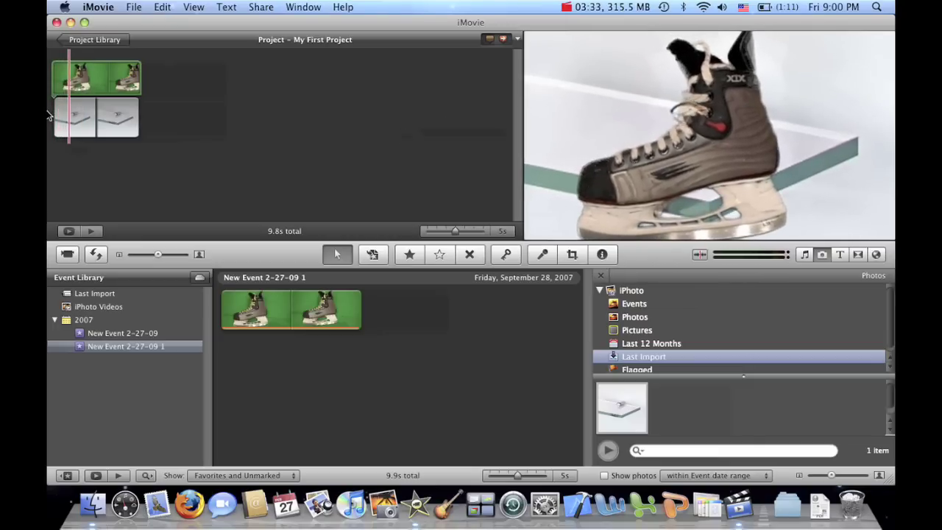